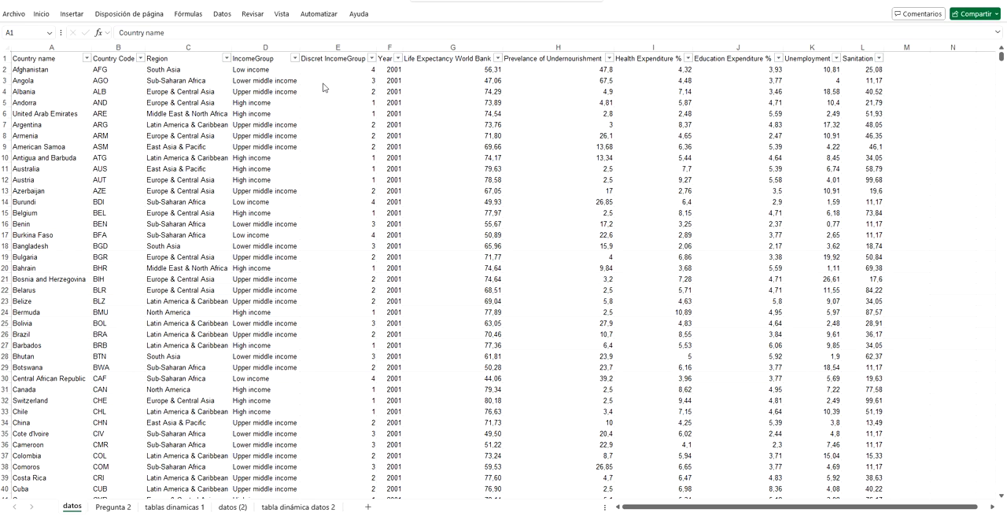
Step: Examine the IncomeGroup column and the nested SI formula that computes the Discret IncomeGroup values, with the formula bar expanded
left_click(257, 55)
left_click(257, 57)
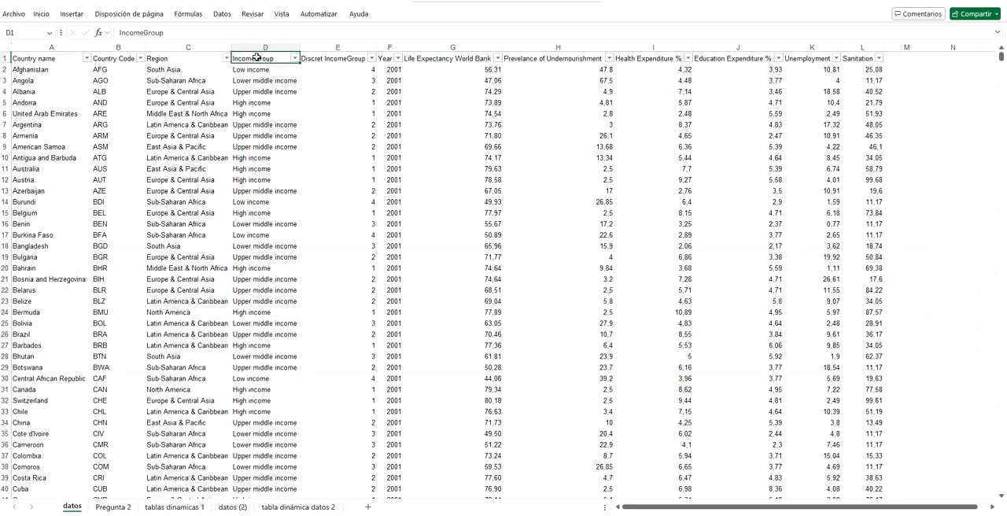
left_click(318, 70)
left_click(319, 59)
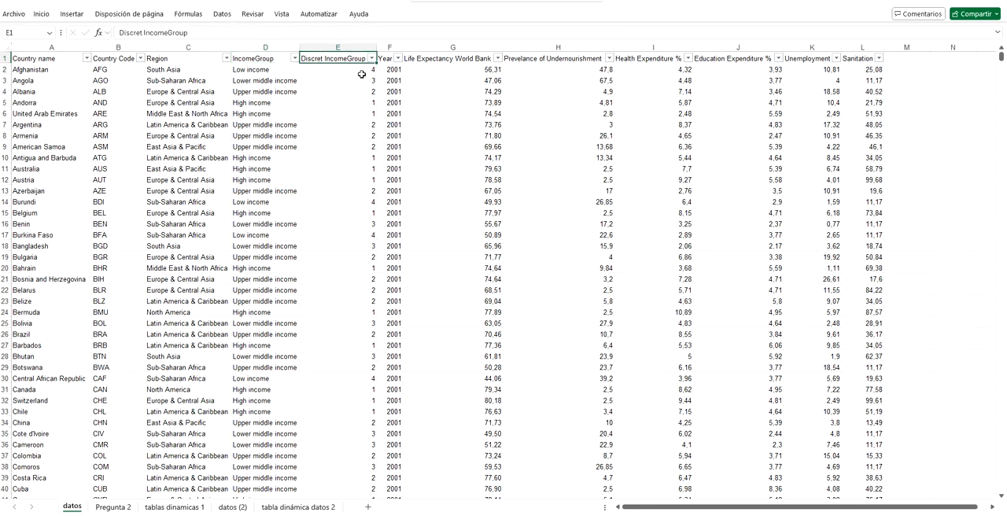
left_click(334, 68)
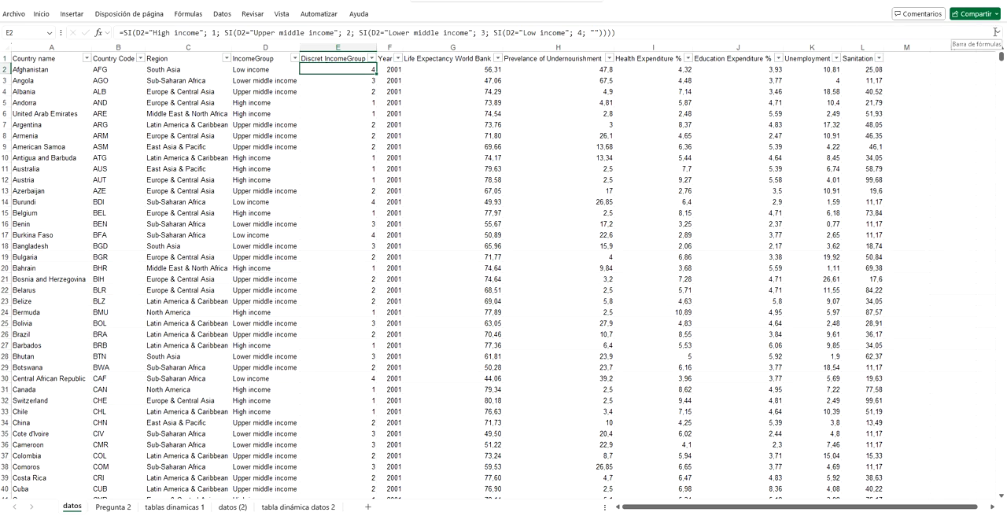
left_click(996, 33)
left_click(205, 33)
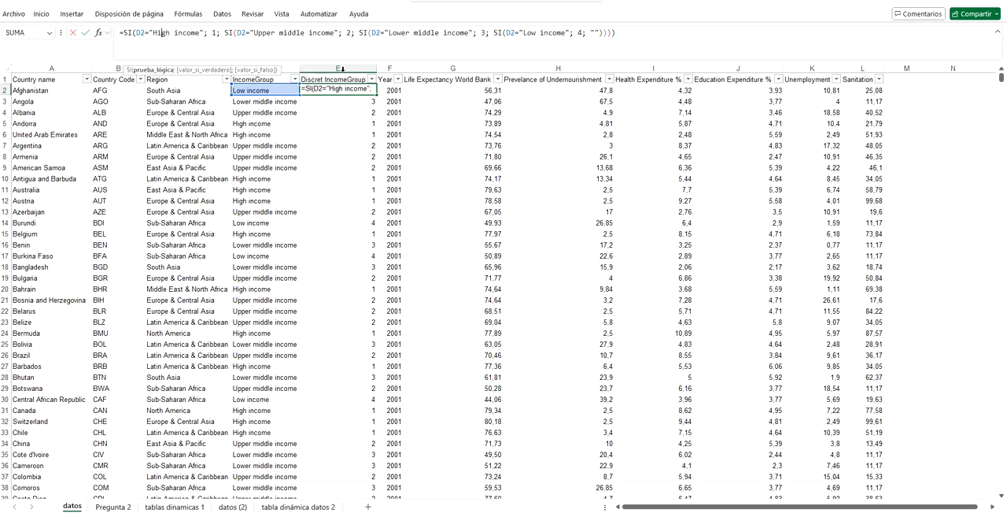
left_click(338, 167)
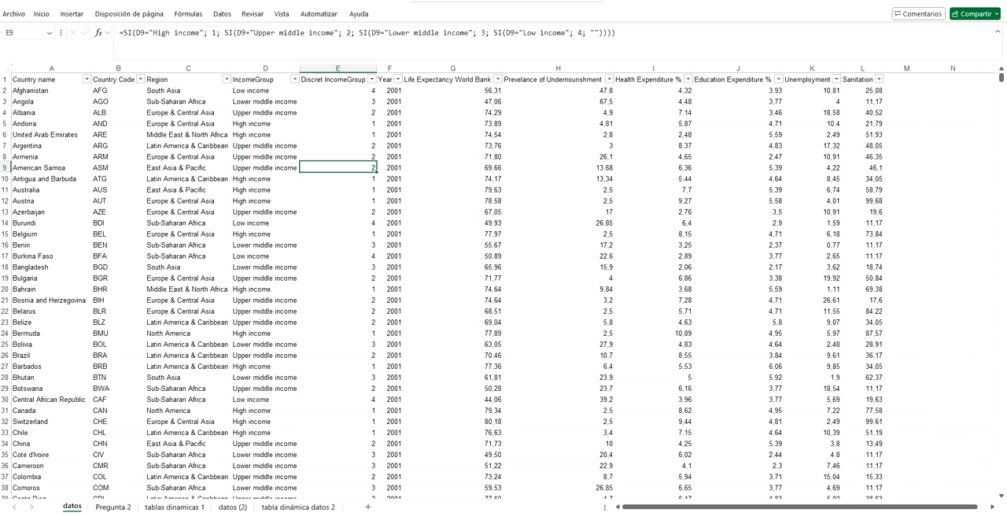
Step: Read the notes about Country Code and Year on the Pregunta 2 sheet
left_click(112, 507)
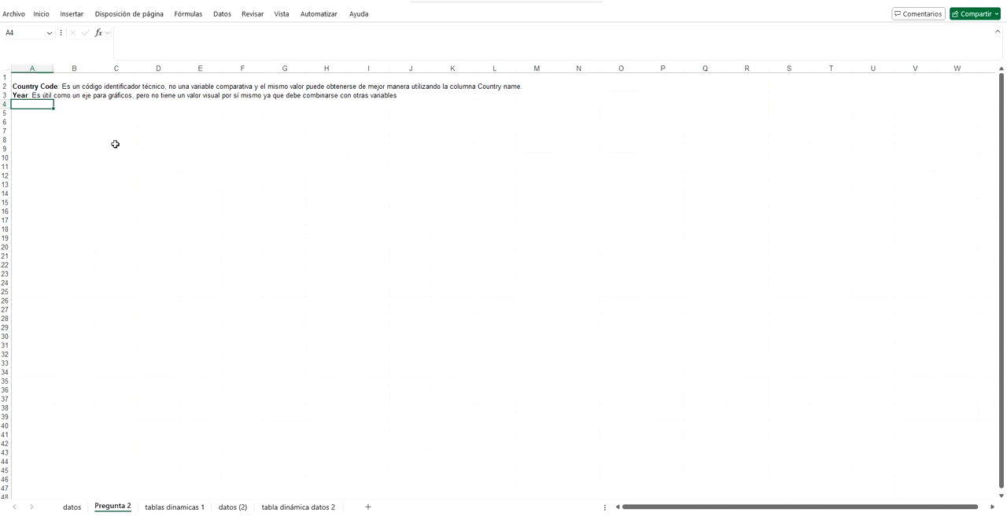
left_click(27, 87)
left_click(28, 95)
left_click(55, 193)
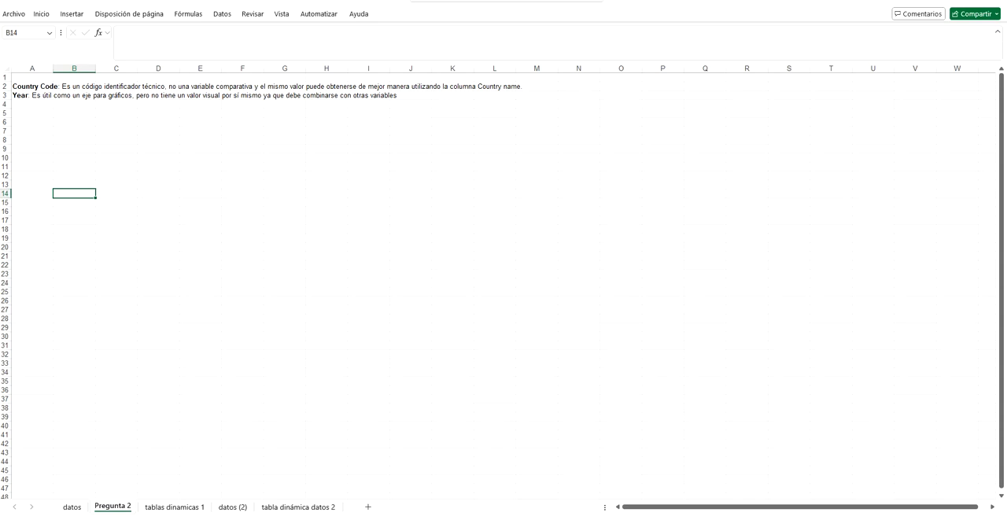
Step: Select the full data range on the datos sheet starting at A1 and show the options for inserting a pivot table
left_click(71, 508)
left_click(40, 79)
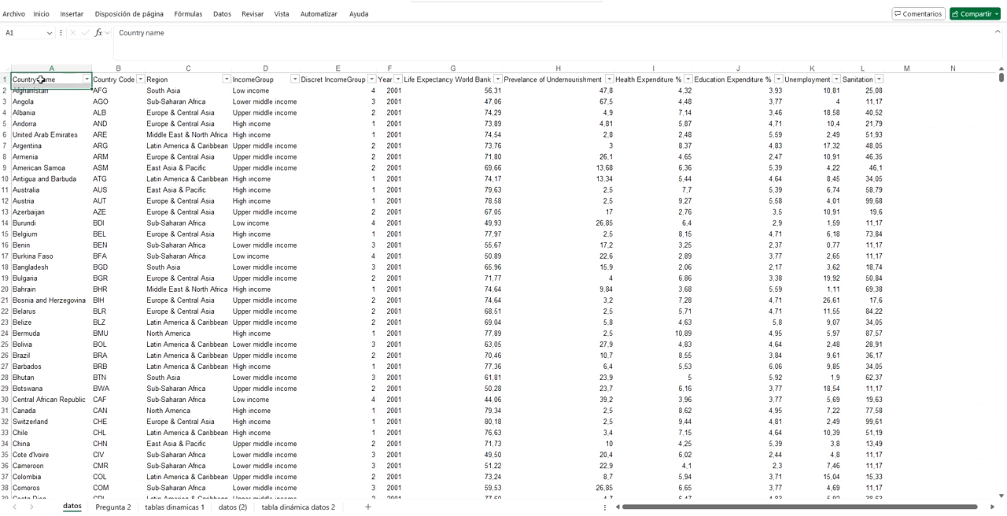
key("ctrl+shift+Down")
key("ctrl+shift+Right")
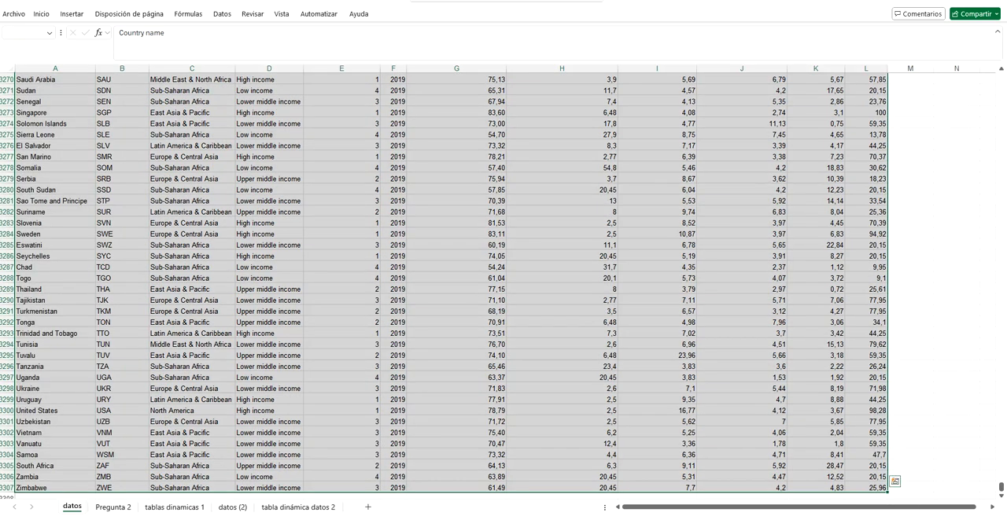
left_click(71, 15)
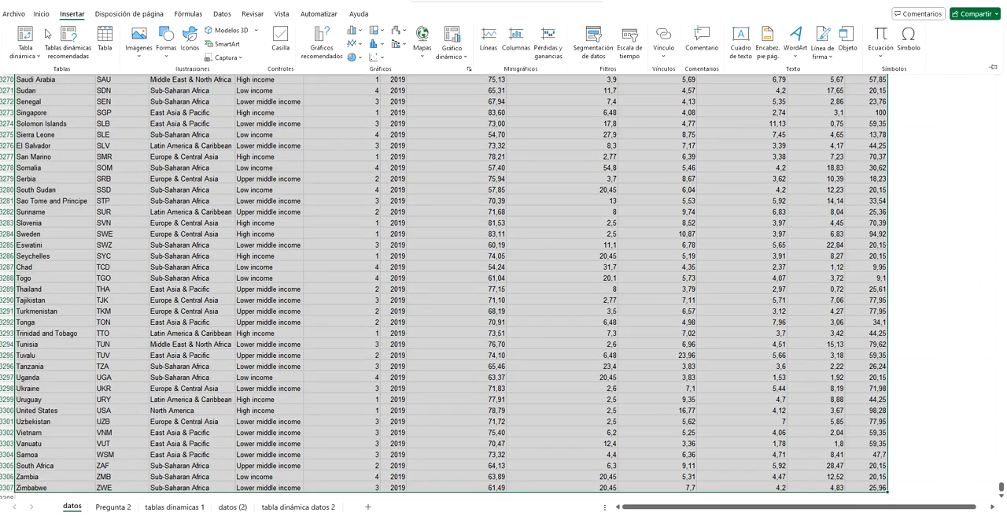
Step: Examine the average Health Expenditure % pivot table and its line chart on the tablas dinamicas 1 sheet
left_click(176, 509)
scroll(216, 236, "up", 3)
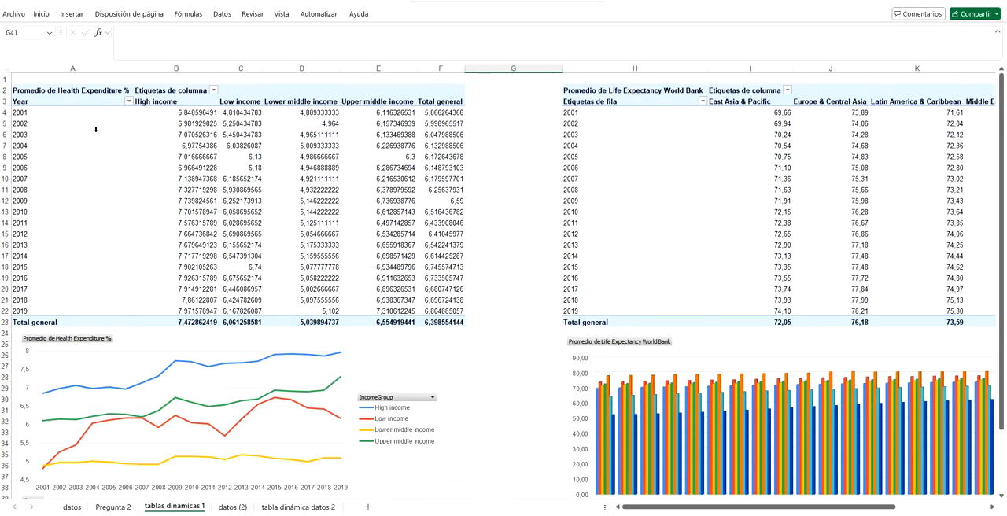
left_click(88, 90)
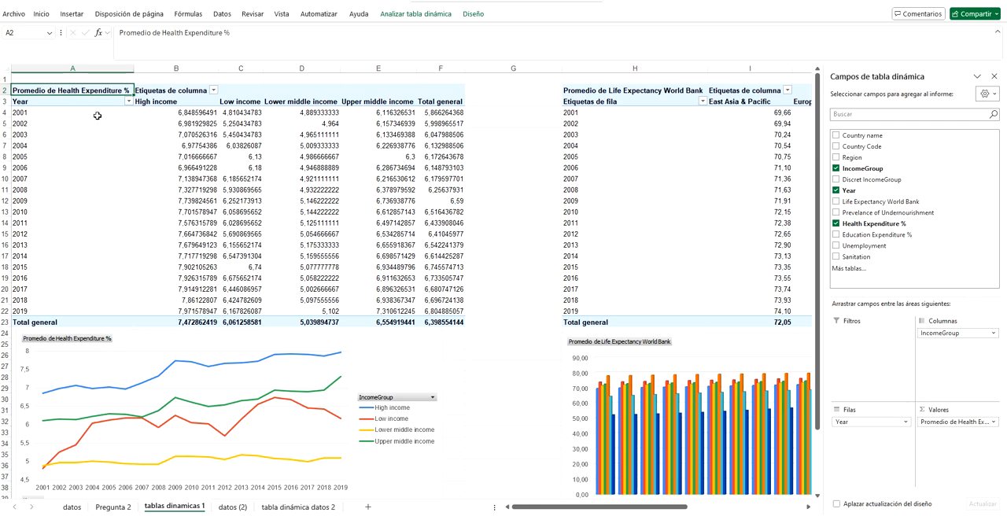
left_click(151, 393)
scroll(158, 393, "down", 3)
scroll(167, 391, "up", 2)
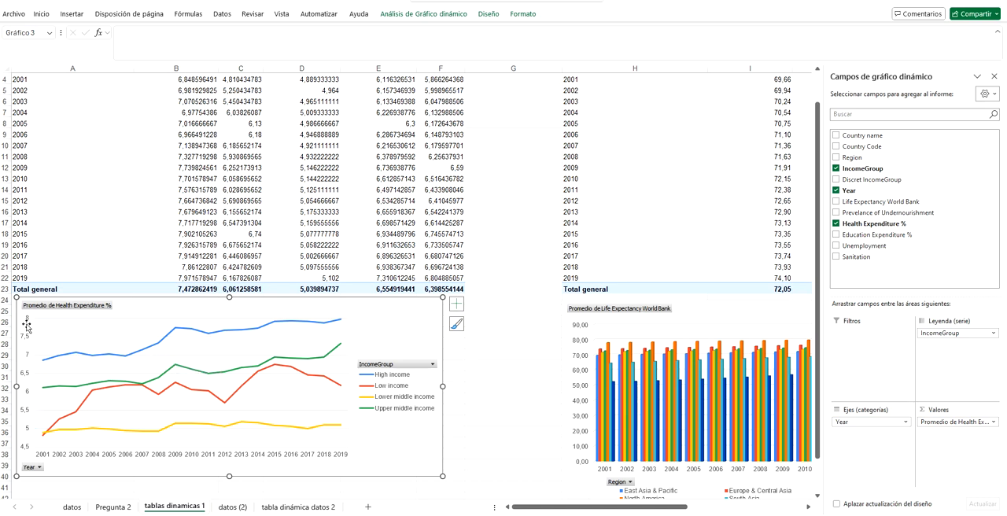
Step: Check the value field settings of Health Expenditure % in the line chart, closing them without changes
right_click(26, 325)
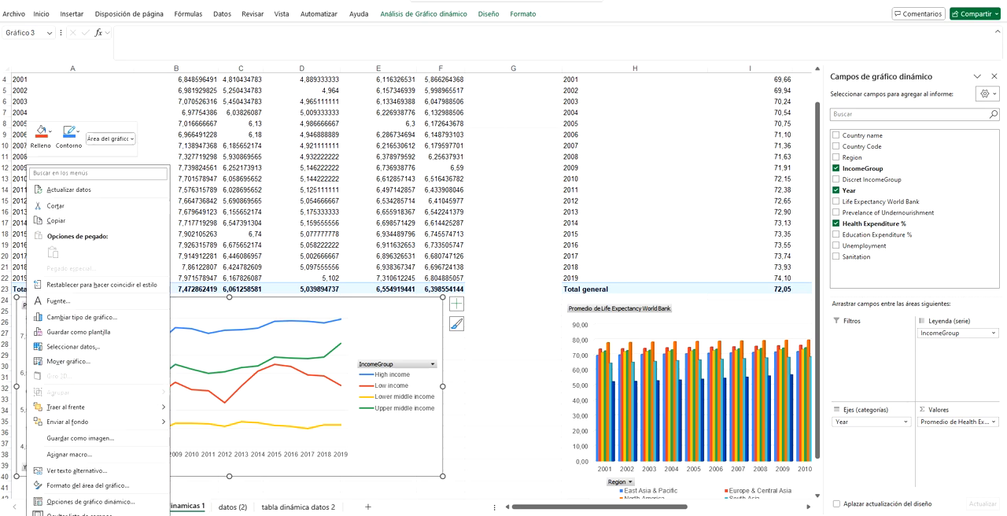
left_click(271, 397)
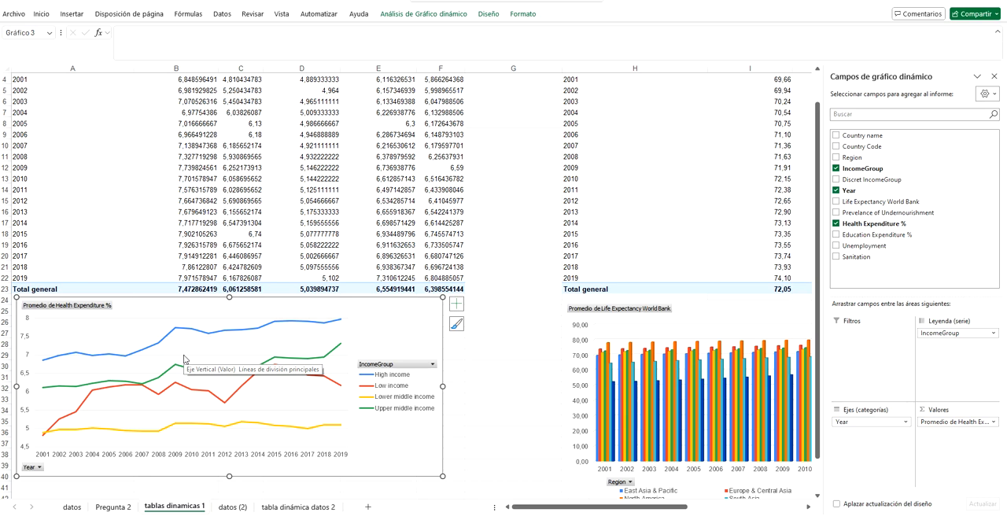
left_click(993, 422)
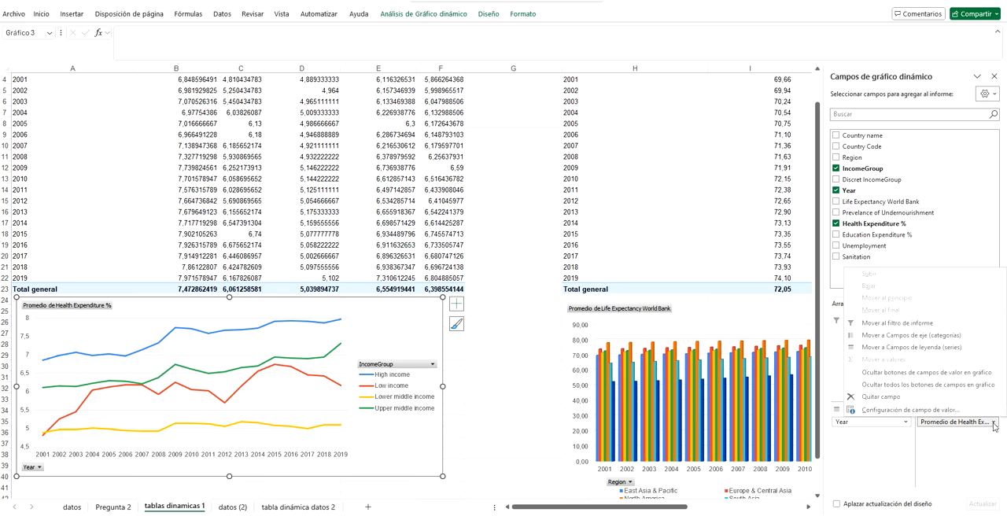
left_click(878, 412)
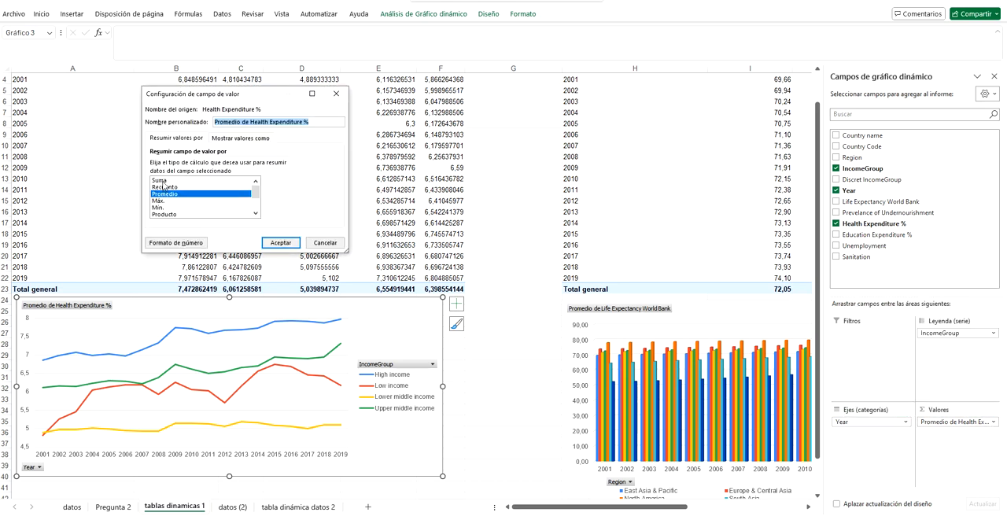
left_click(324, 243)
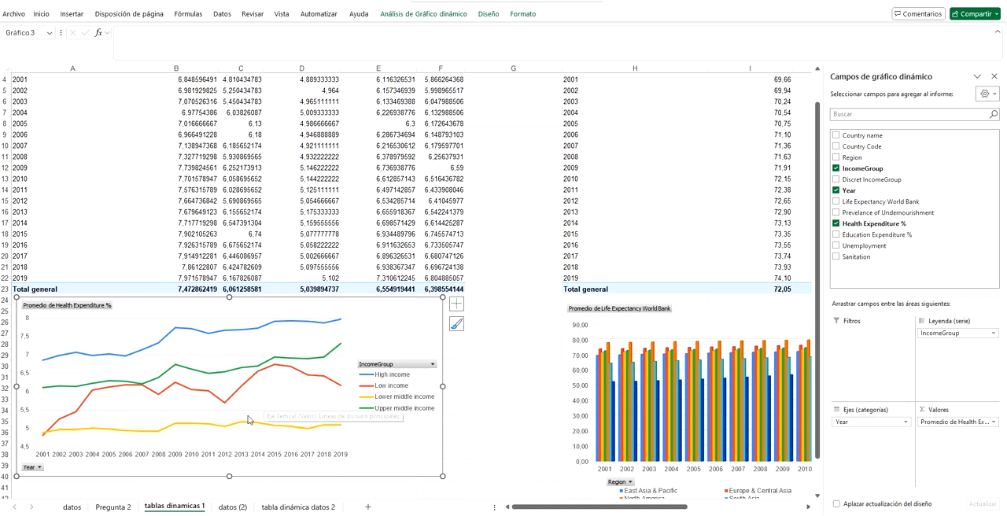
Step: Check the format options of the vertical axis in the Health Expenditure % chart, and close them
left_click(29, 343)
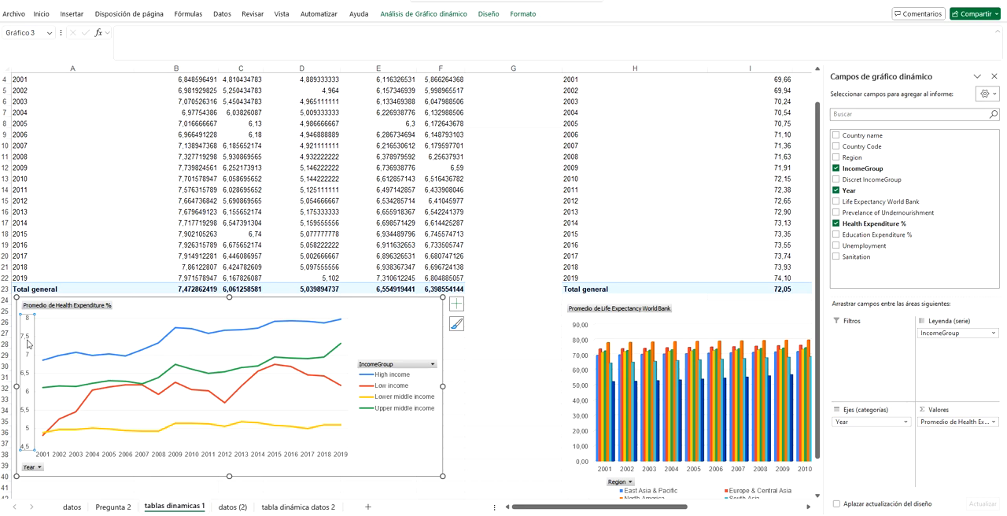
right_click(29, 343)
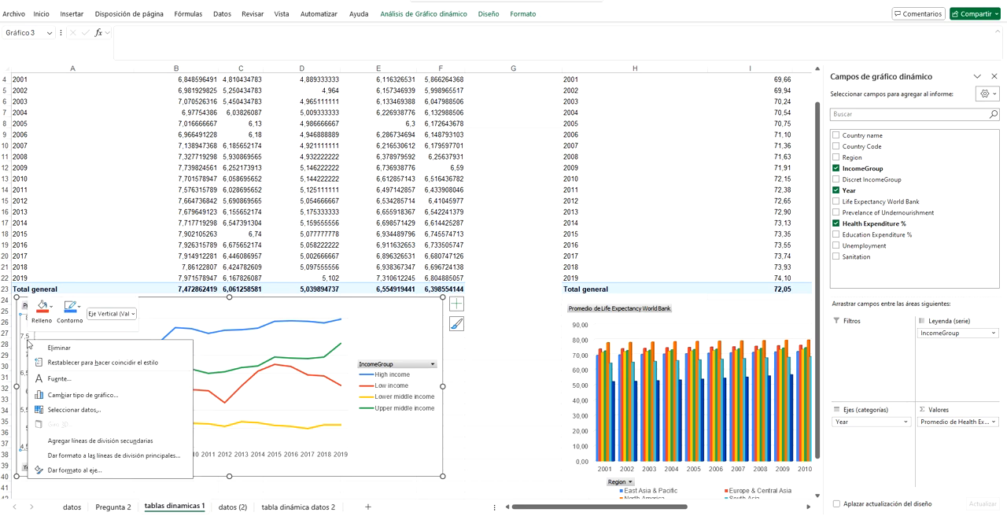
left_click(72, 472)
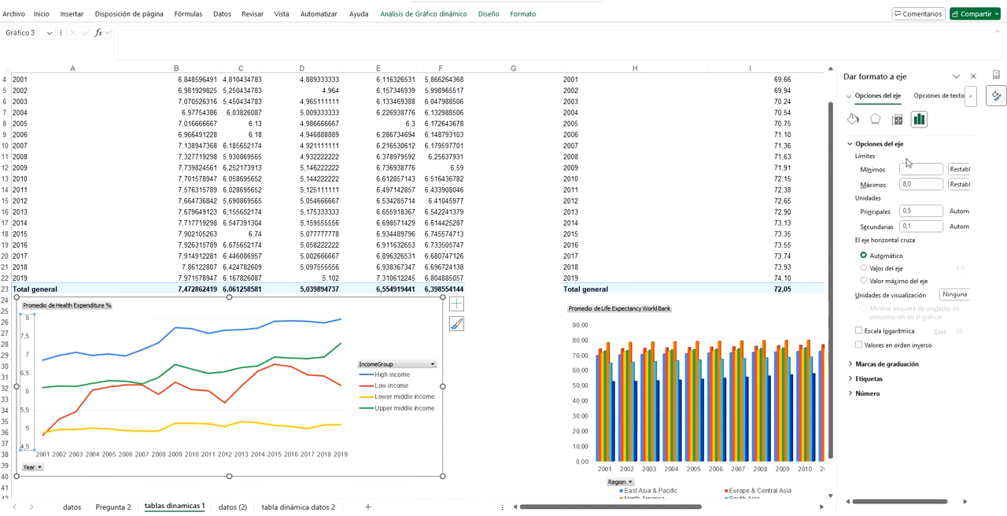
left_click(972, 77)
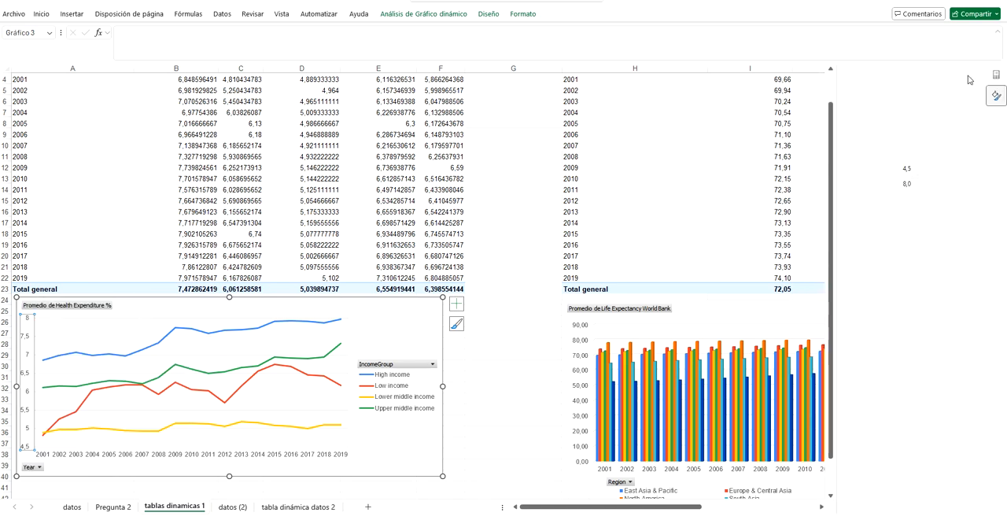
left_click(485, 398)
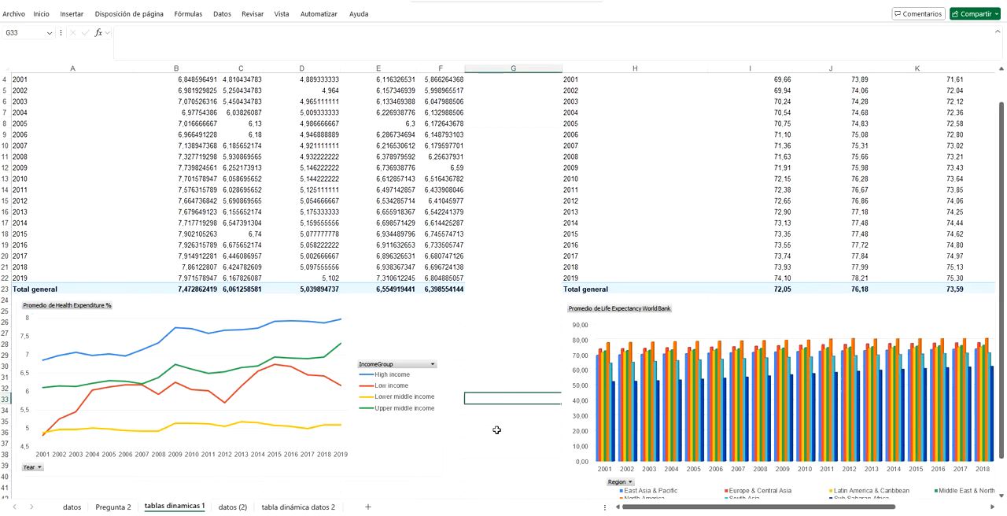
Step: Filter the High income group out of the Health Expenditure % line chart
left_click(431, 365)
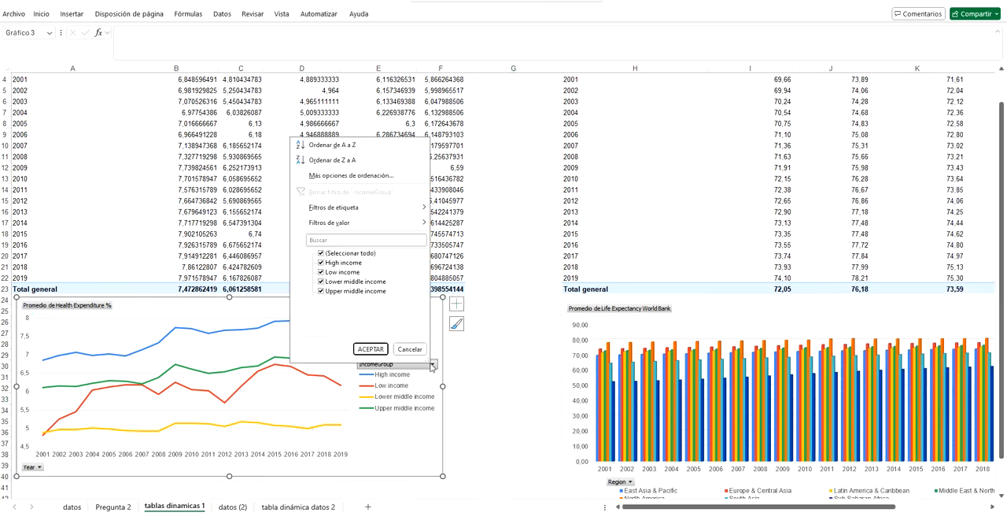
left_click(321, 263)
left_click(369, 348)
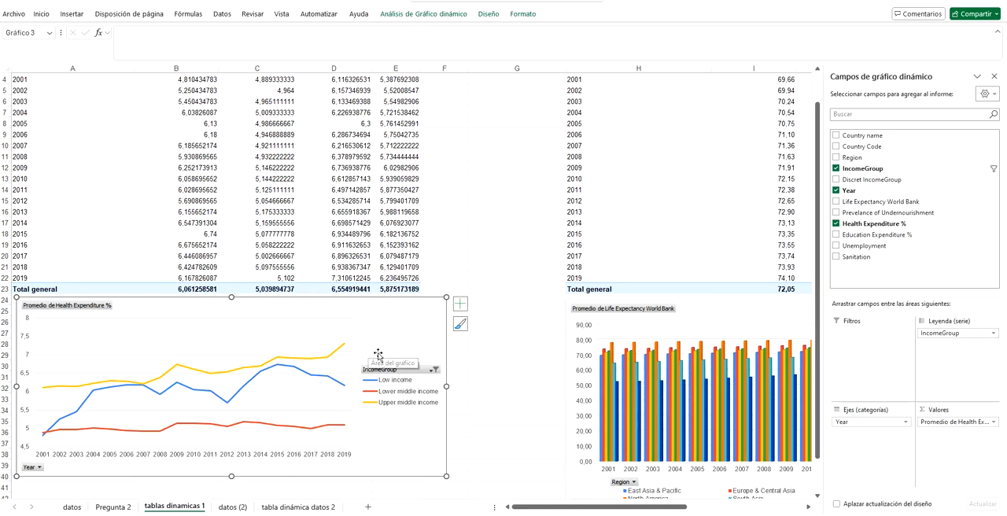
Step: Include the High income group in the Health Expenditure % chart's IncomeGroup filter again
left_click(435, 369)
left_click(339, 269)
left_click(371, 356)
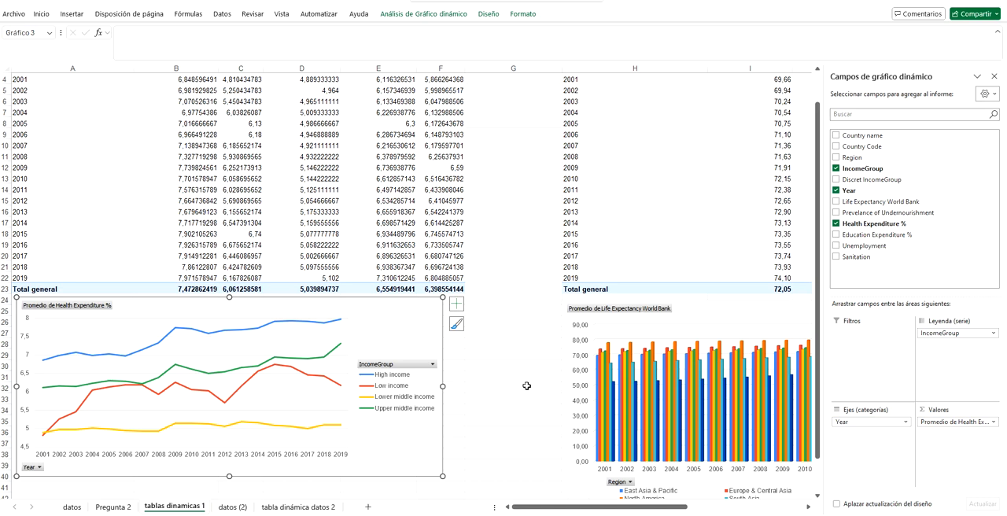
Step: Show the field list of the average Life Expectancy World Bank pivot table and examine its fields and region columns
left_click(994, 76)
scroll(610, 345, "up", 1)
left_click(659, 144)
left_click(606, 96)
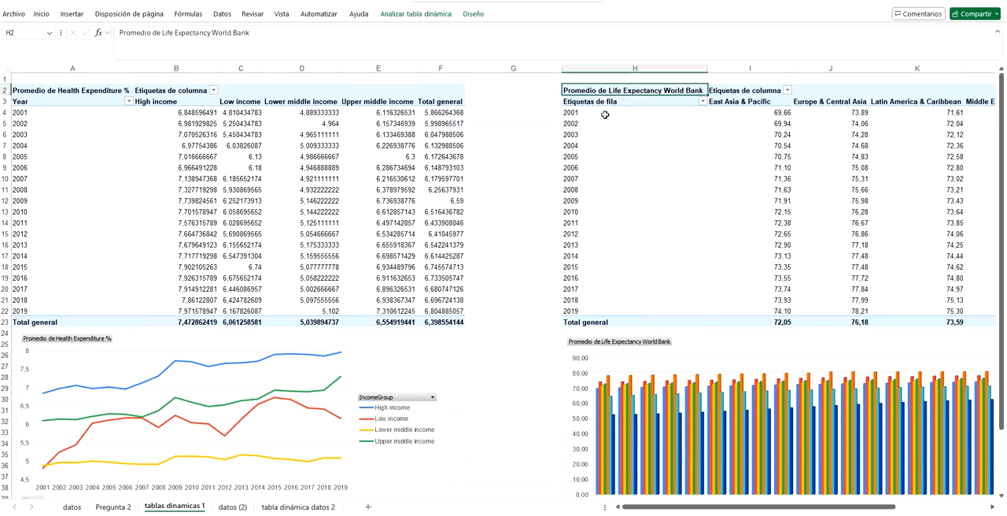
left_click_drag(656, 506, 777, 504)
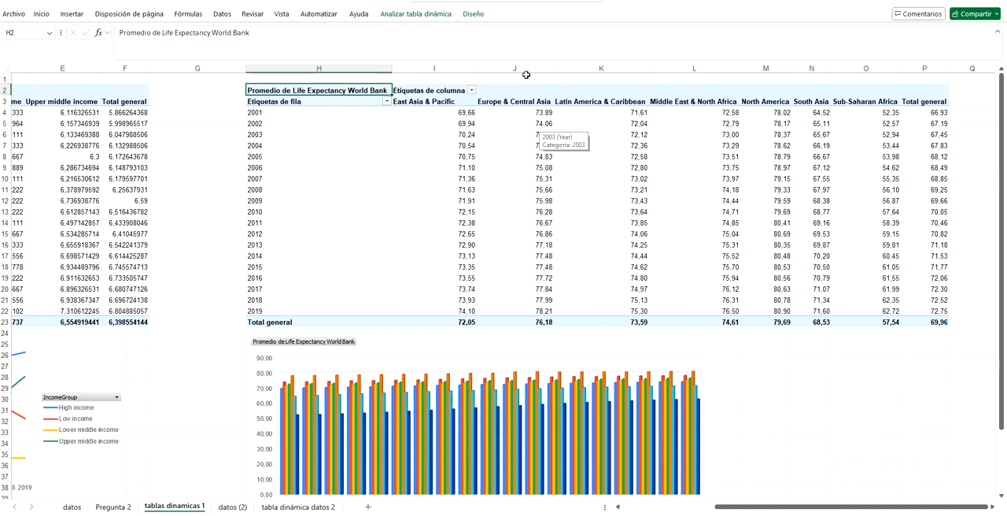
left_click(415, 13)
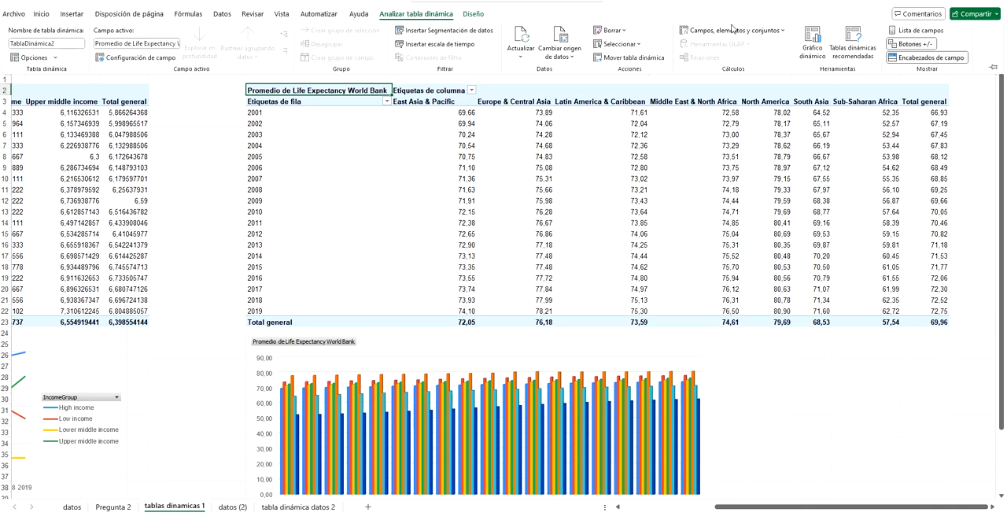
left_click(902, 30)
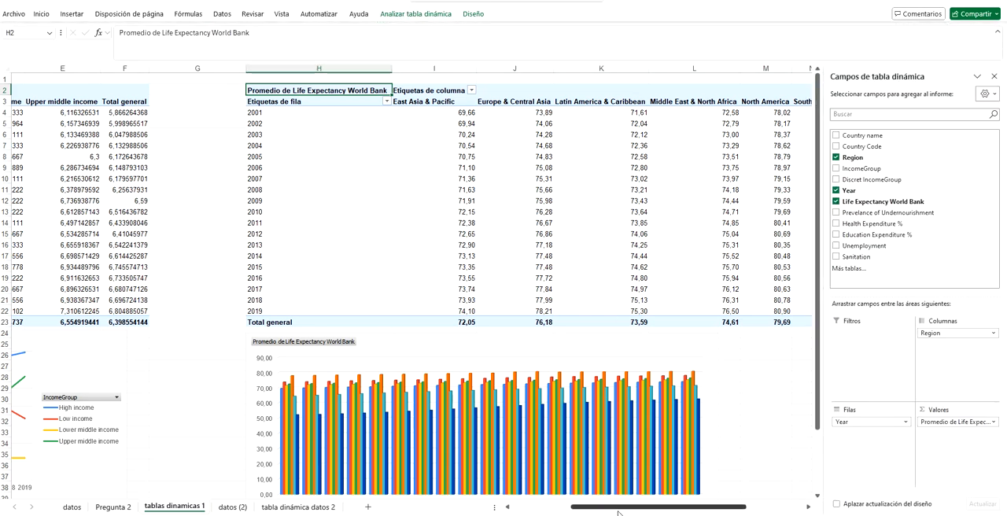
left_click_drag(617, 509, 651, 511)
left_click_drag(664, 509, 671, 509)
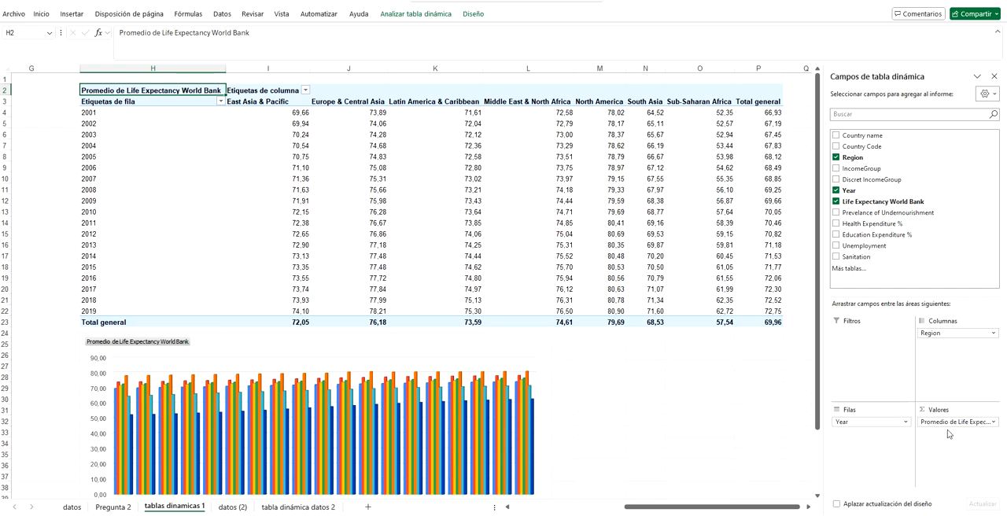
Step: Check the value field settings of Life Expectancy World Bank, closing them without changes
left_click(990, 423)
left_click(943, 410)
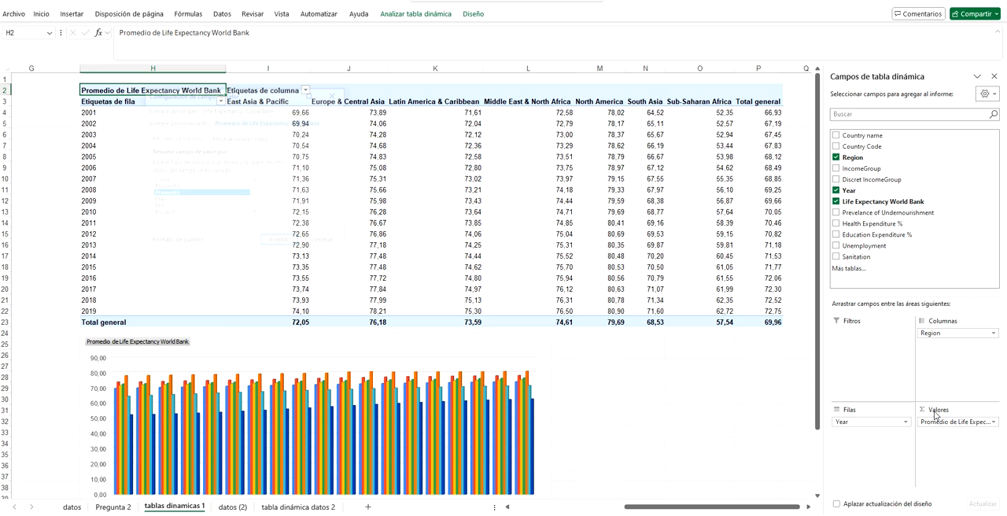
left_click(325, 243)
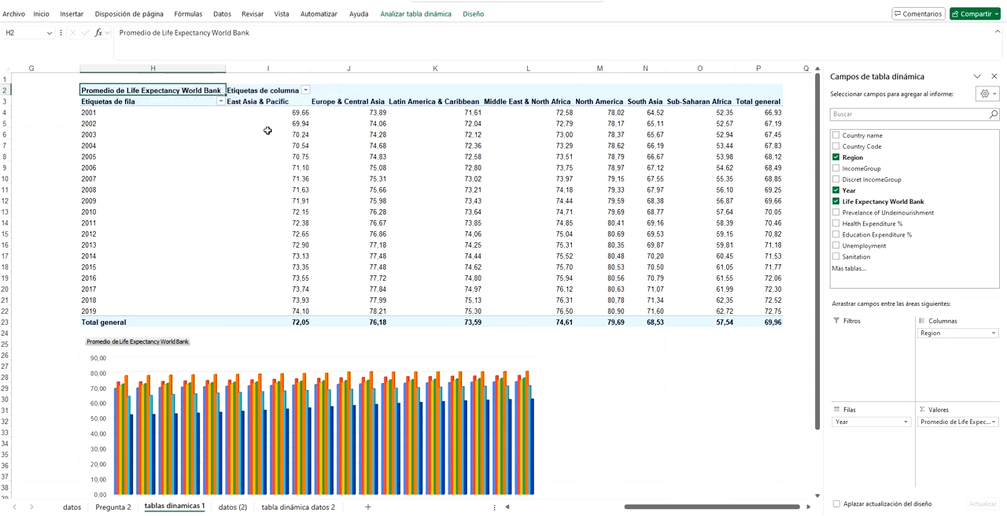
Step: Inspect the life expectancy pivot table's column headings and select the column chart below it to view its fields
mouse_move(260, 228)
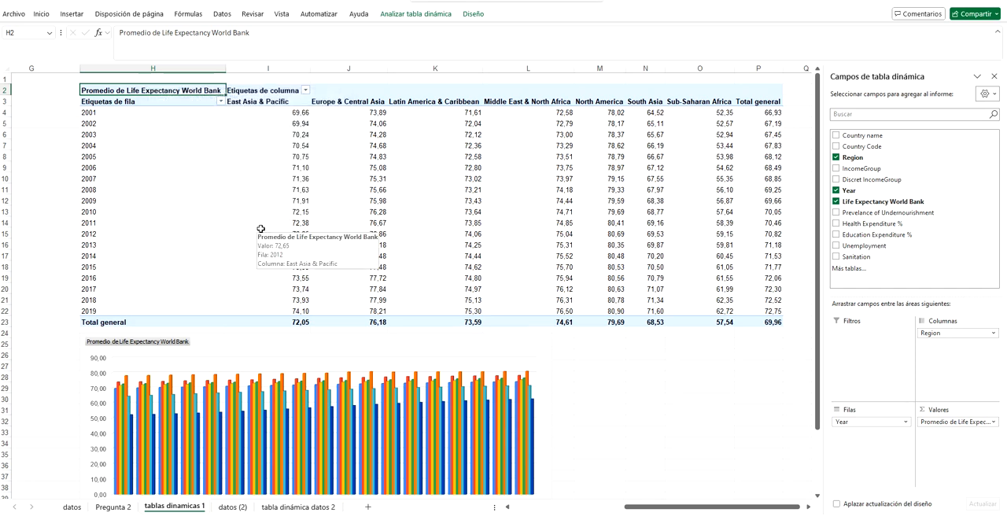
left_click(329, 91)
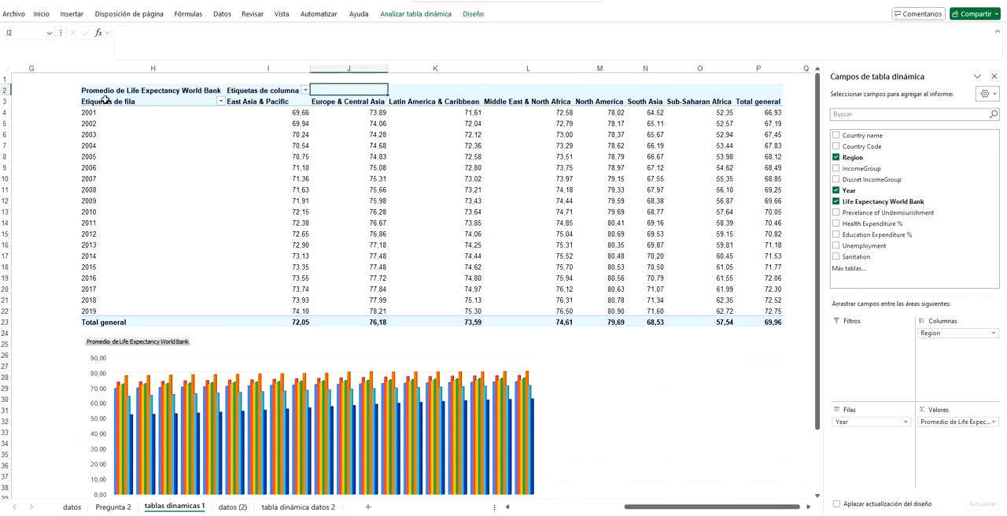
scroll(165, 205, "down", 3)
left_click(217, 326)
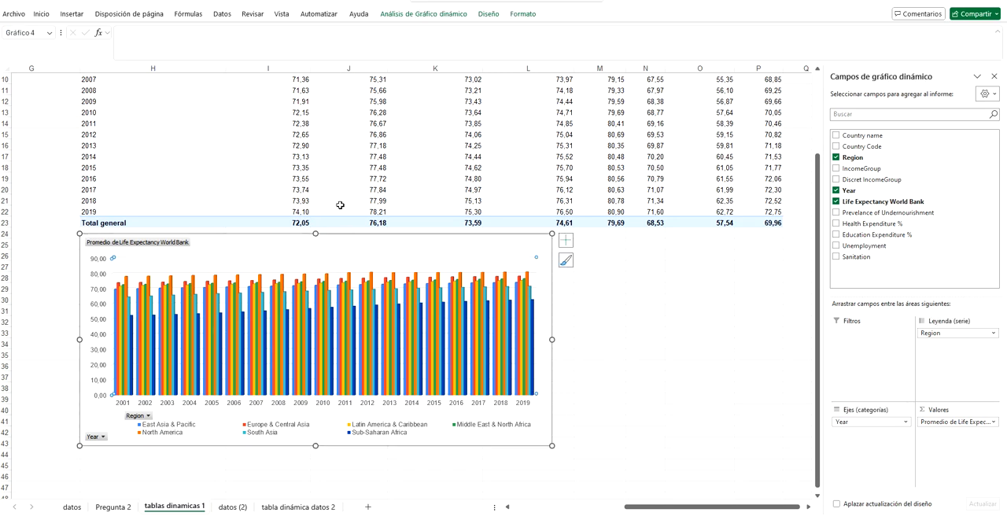
Step: Look over the design options of the life expectancy column chart and leave them without changing anything
left_click(445, 15)
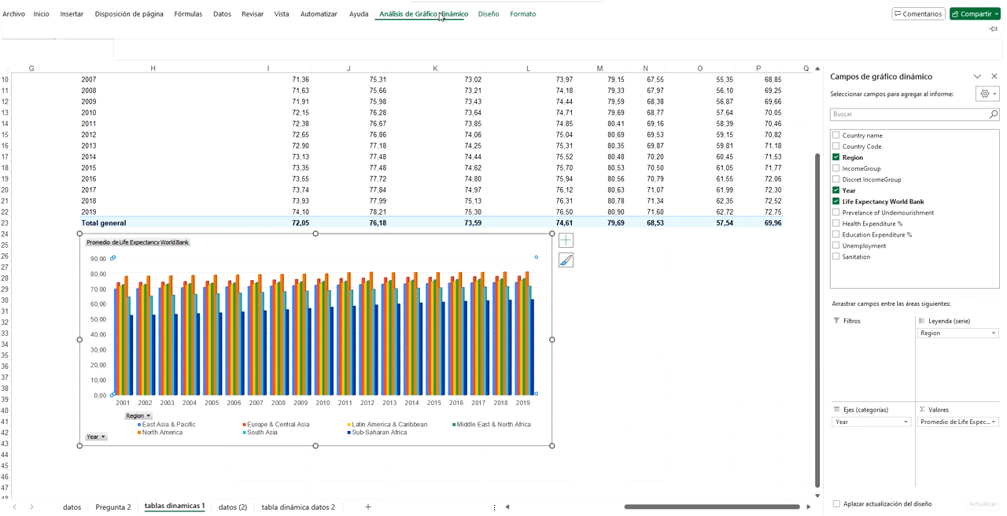
left_click(488, 15)
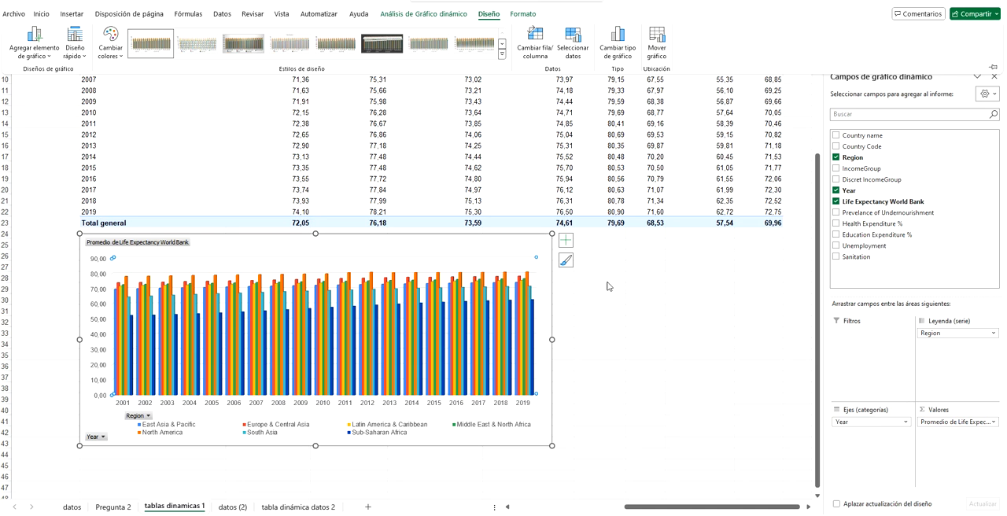
key("Escape")
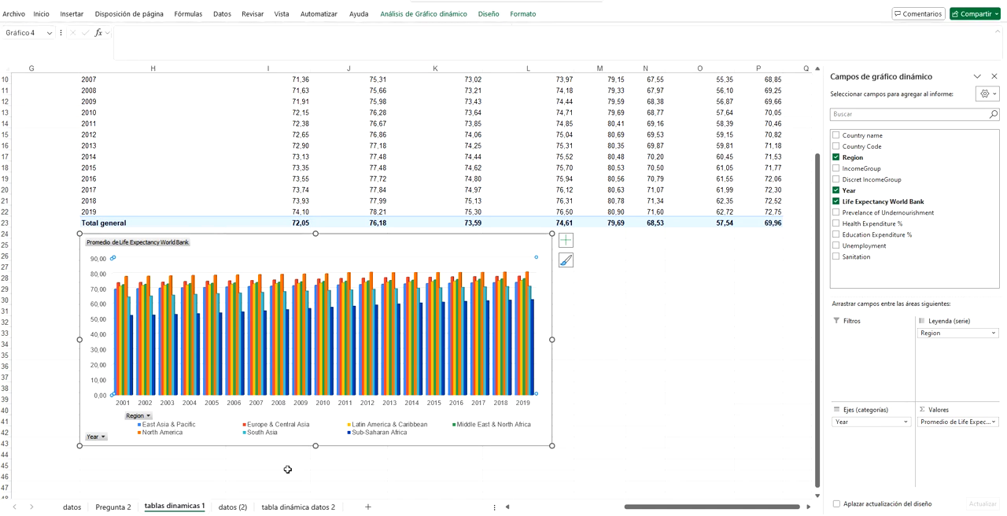
Step: Filter the life expectancy chart's Region field to only Latin America & Caribbean and North America
left_click(149, 417)
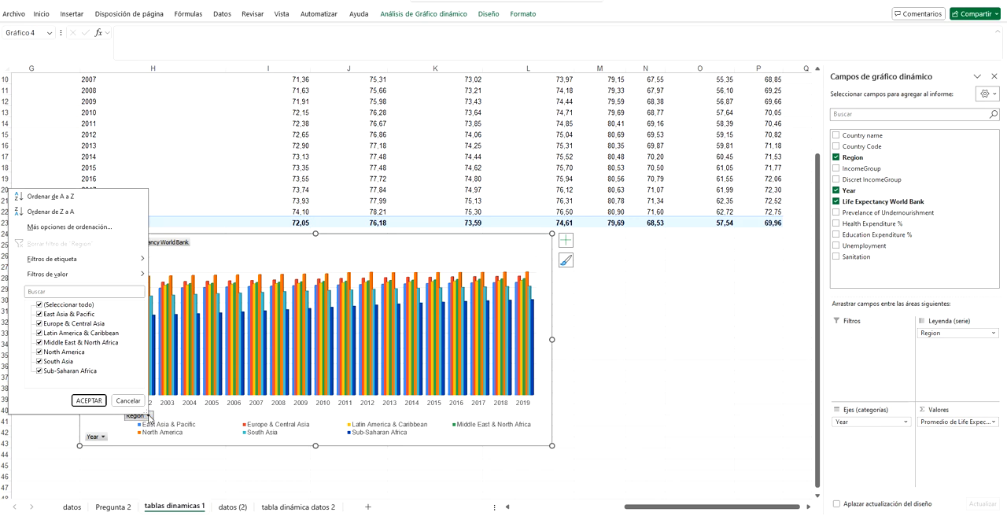
left_click(55, 307)
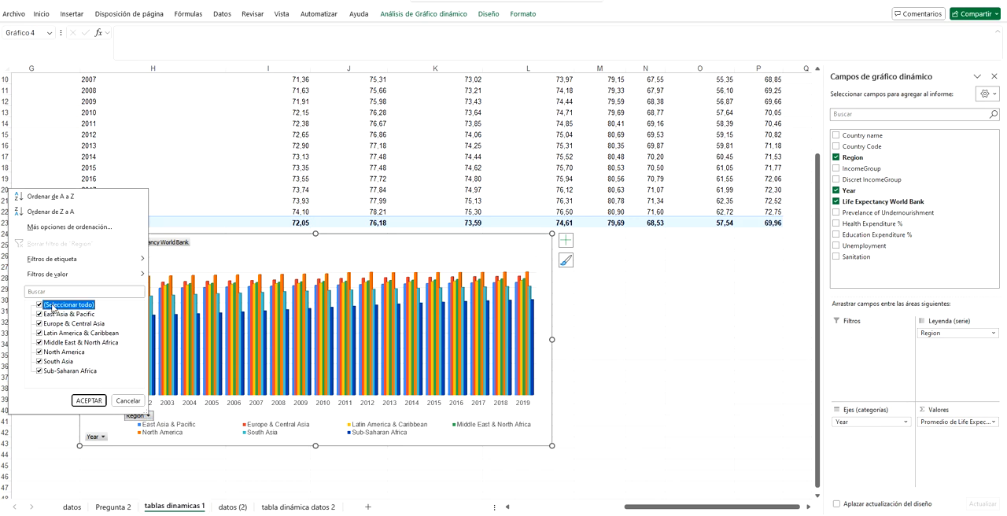
left_click(40, 306)
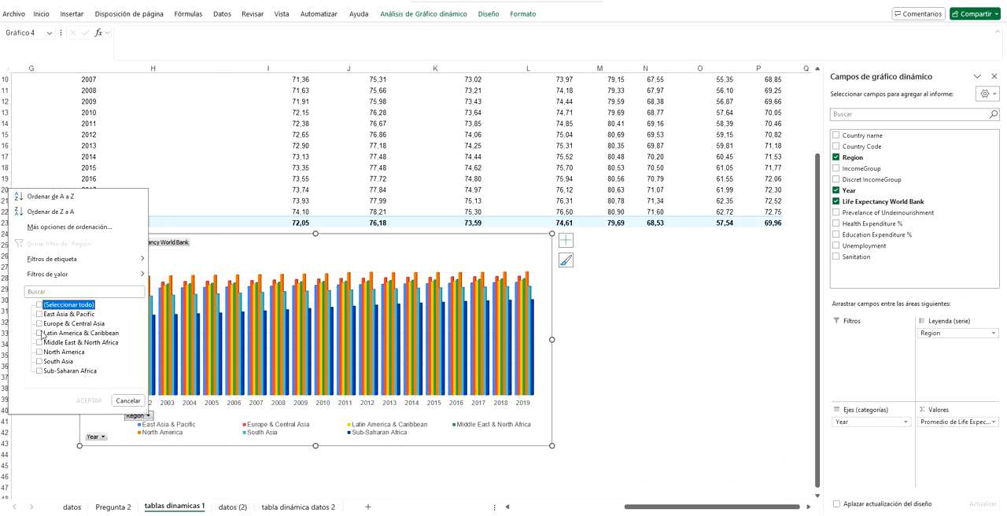
left_click(40, 332)
left_click(40, 351)
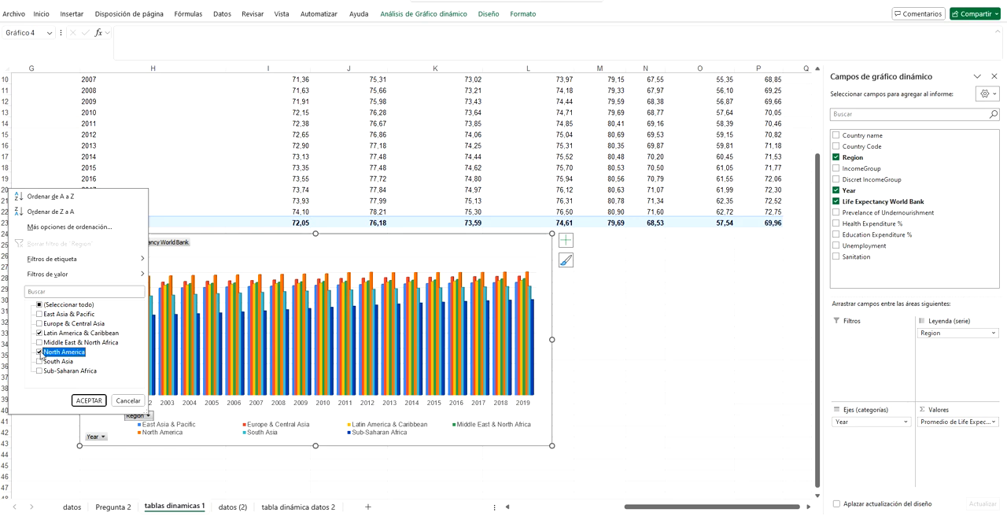
left_click(93, 401)
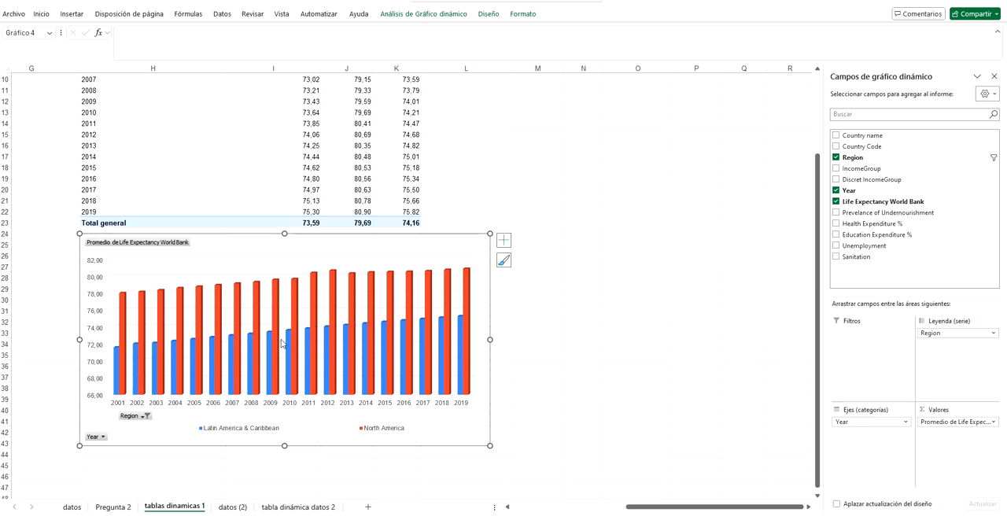
mouse_move(369, 329)
Step: Check the Year column's filter on the datos (2) sheet, closing it without changes
left_click(233, 507)
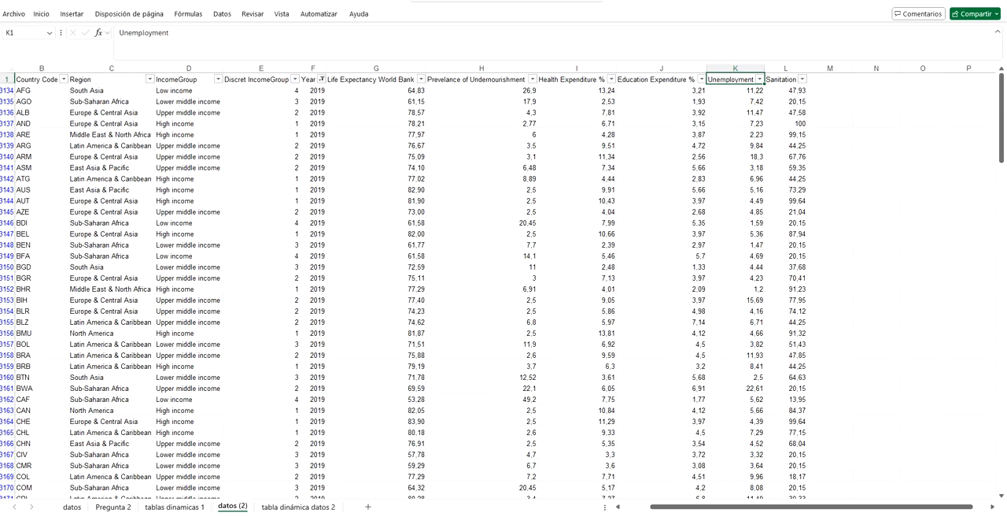
left_click(122, 244)
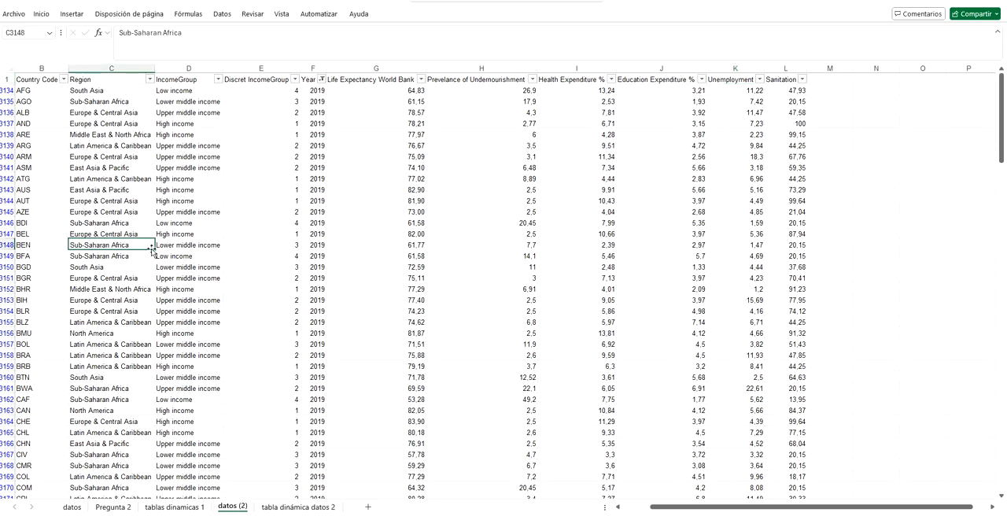
left_click(306, 79)
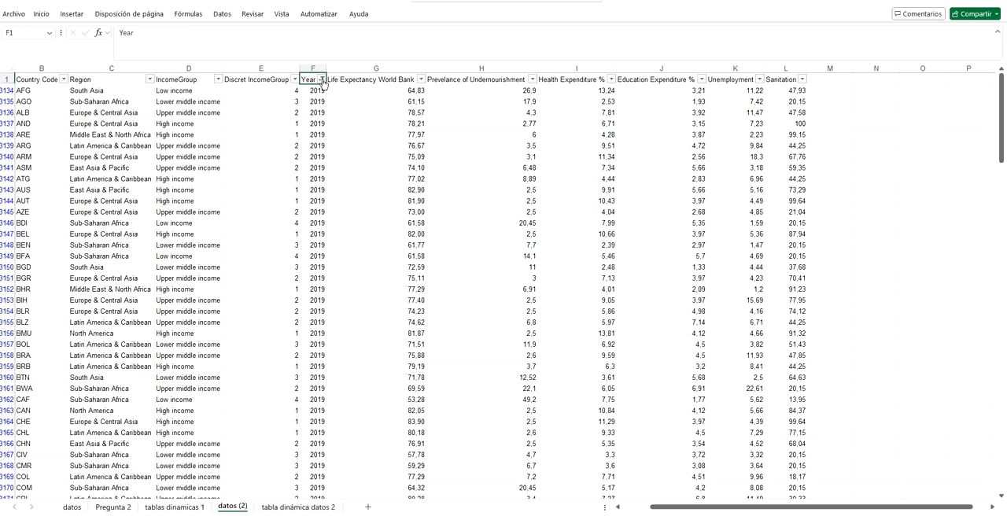
left_click(322, 79)
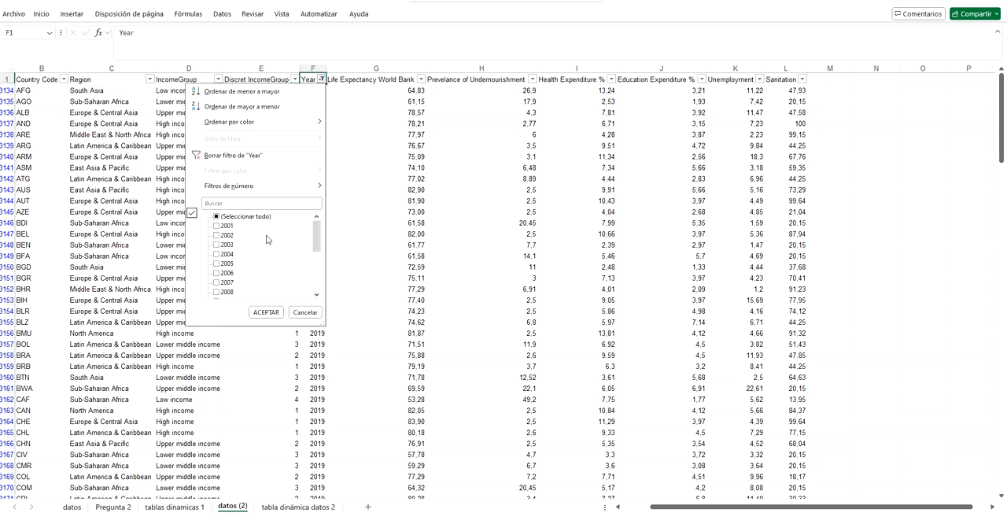
scroll(263, 256, "down", 4)
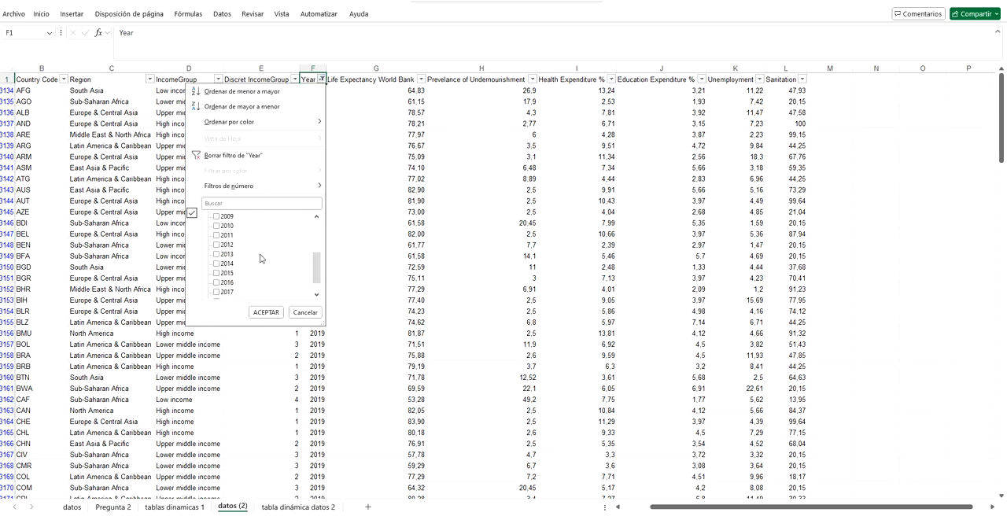
left_click(304, 313)
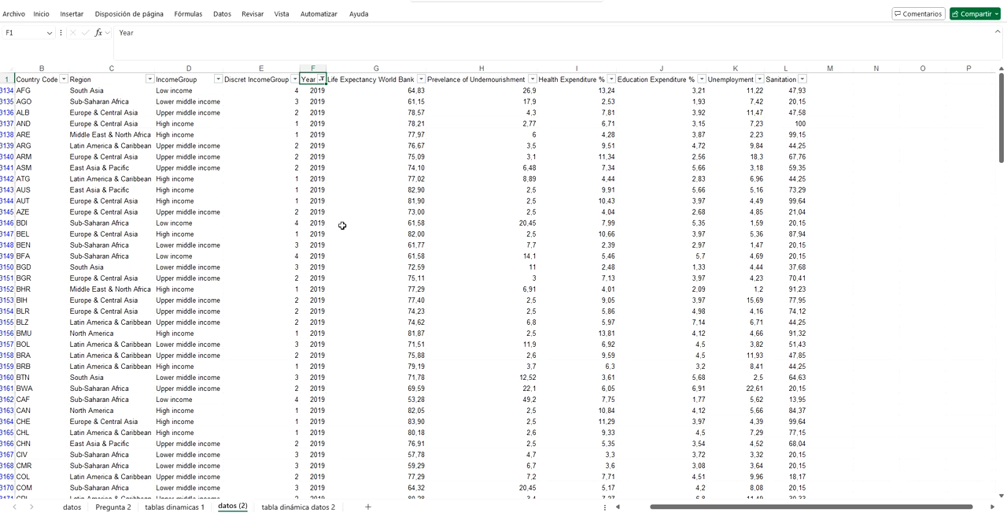
Step: On the tabla dinámica datos 2 sheet, examine the Sanitation pivot table's fields and the scatter chart's source range
left_click(306, 507)
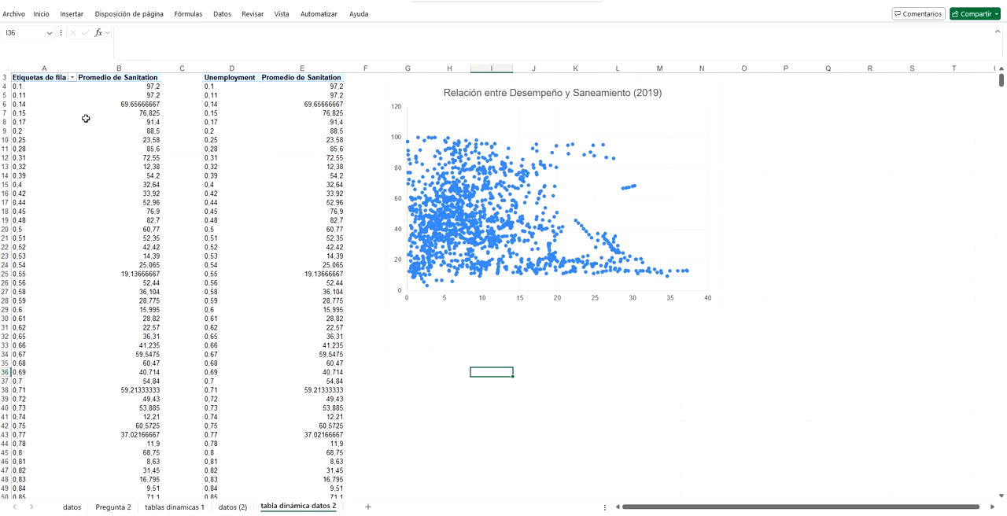
left_click(43, 103)
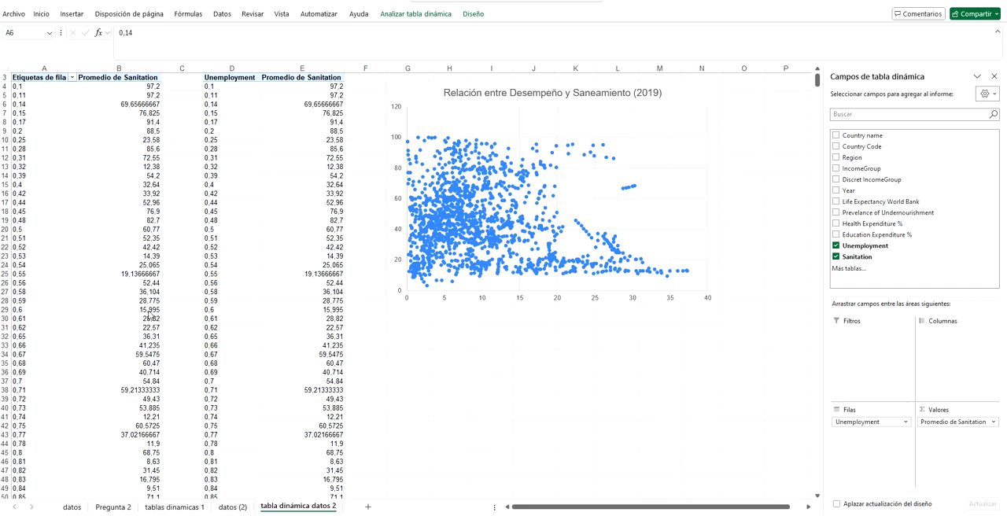
left_click(424, 161)
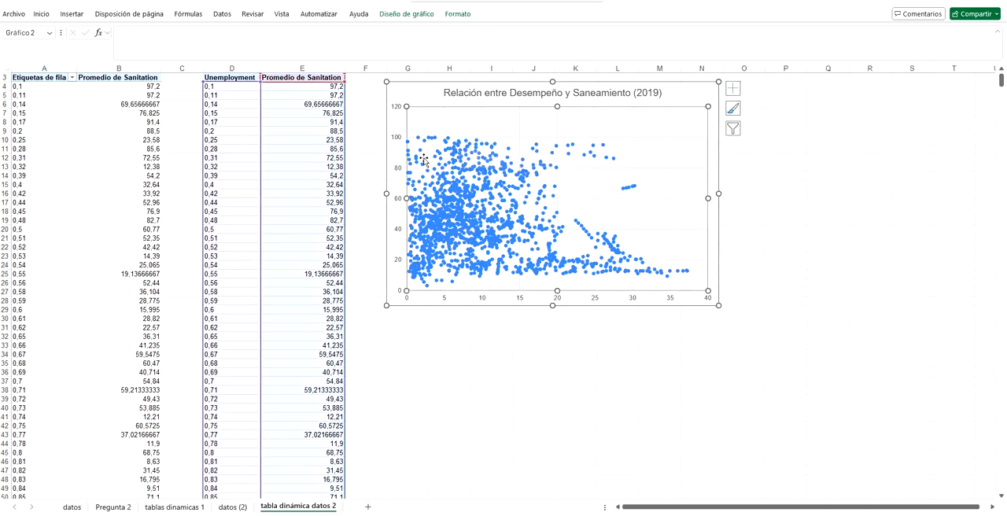
left_click(395, 379)
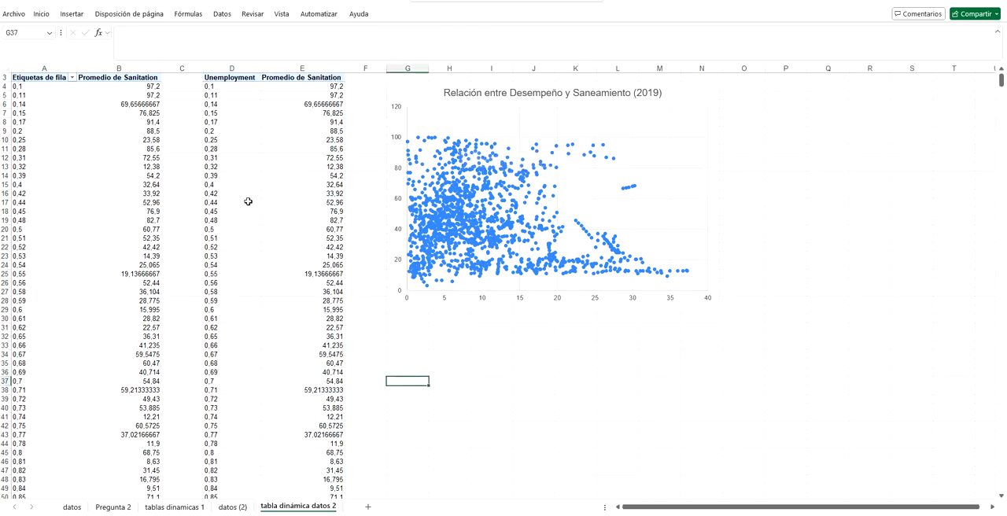
Step: Compare the Sanitation pivot table with the separate Unemployment and Promedio de Sanitation columns, and select the scatter chart they feed
left_click(119, 140)
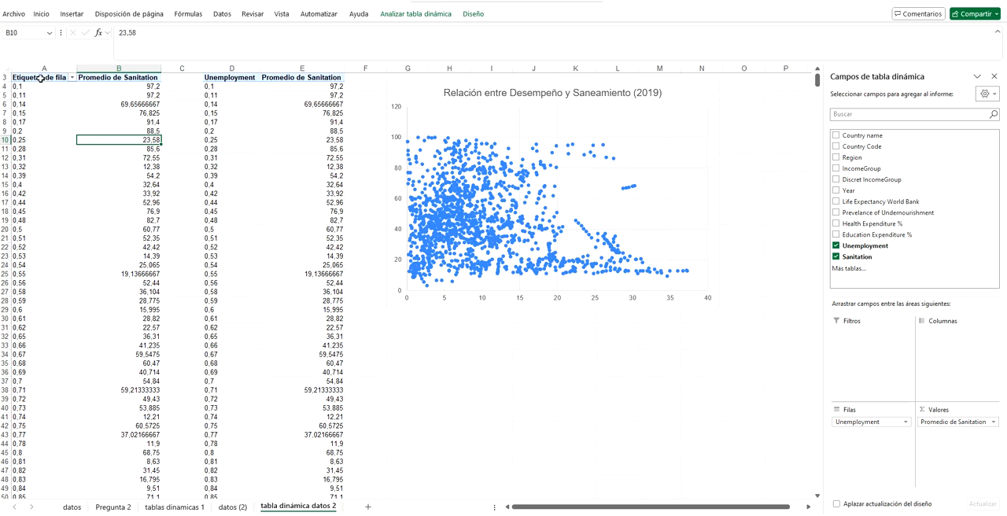
left_click(236, 78)
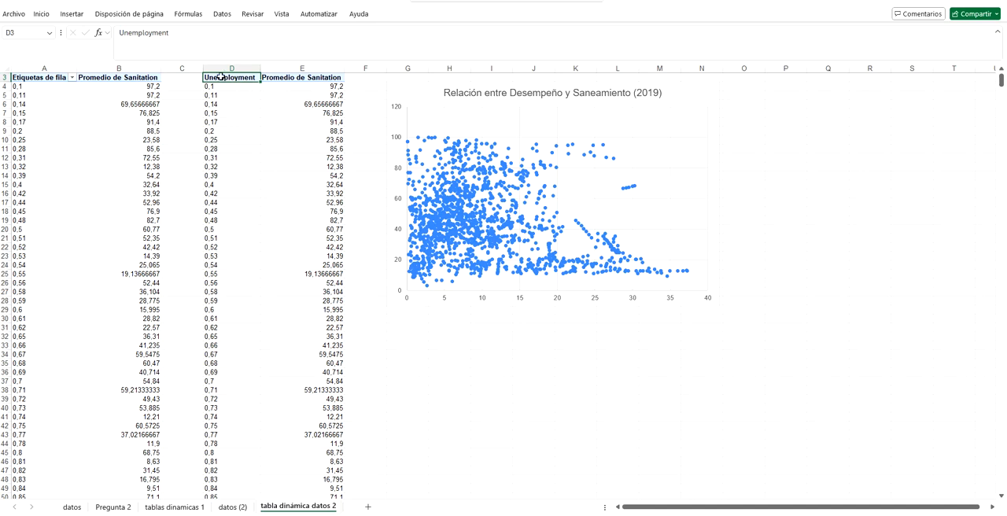
left_click(294, 93)
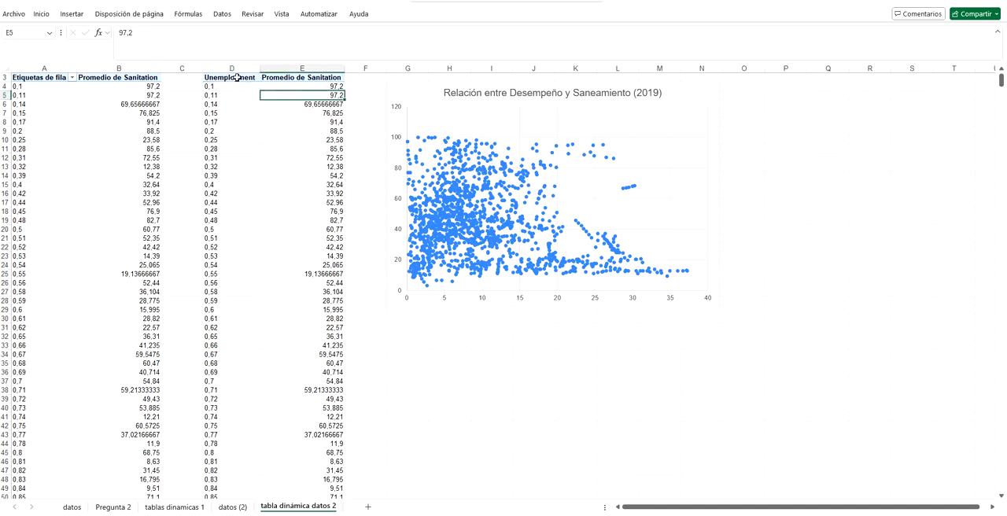
left_click(425, 107)
left_click(438, 95)
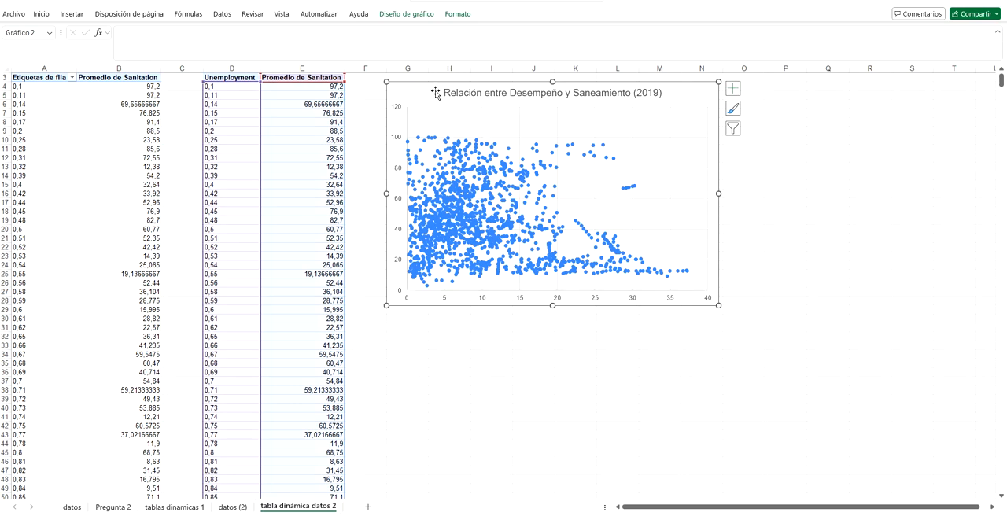